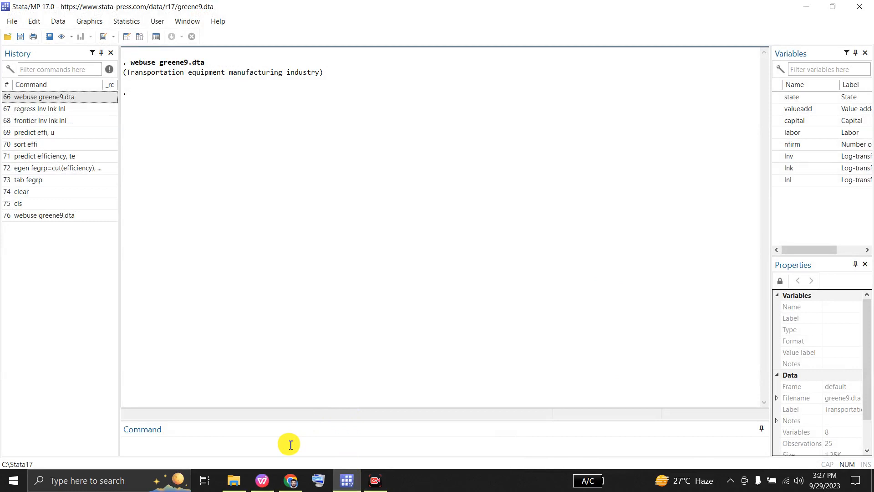
- Browse the greene9 dataset in the Data Editor, examine its state-level variables, and return to the main results window
click(141, 38)
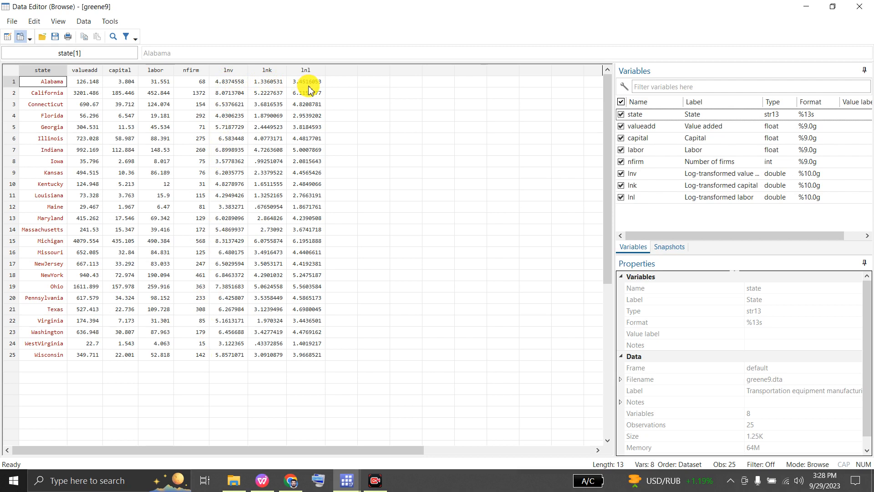
click(346, 481)
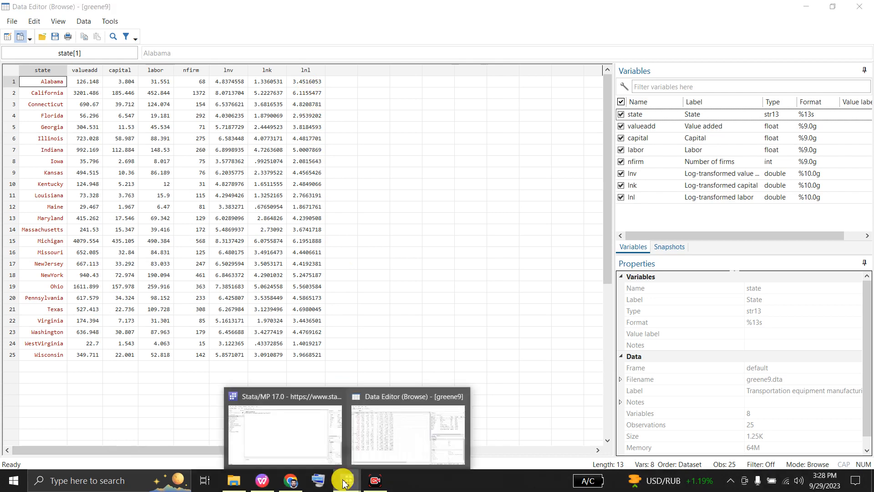
click(302, 438)
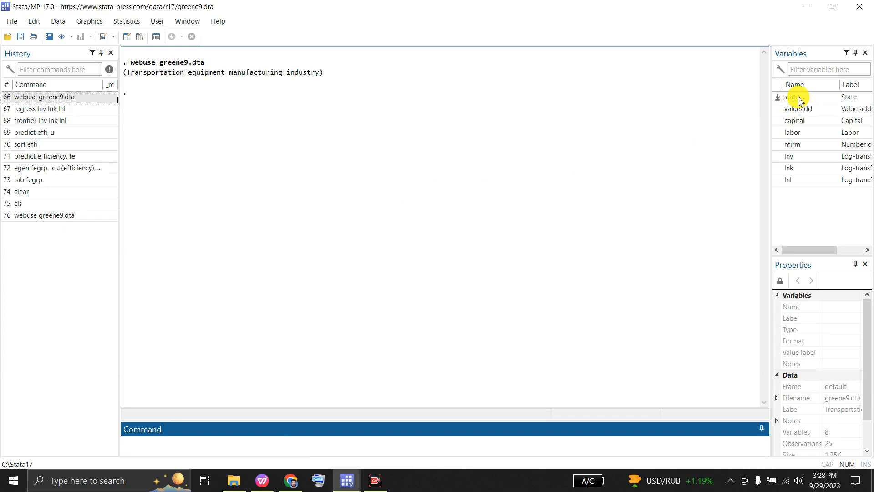
- Run a linear regression of lnv on lnk and lnl
click(74, 110)
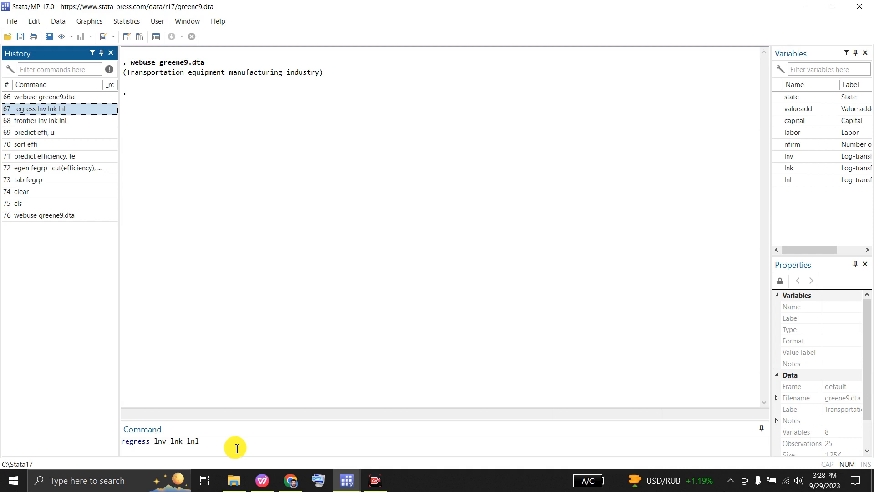
click(234, 444)
key(Return)
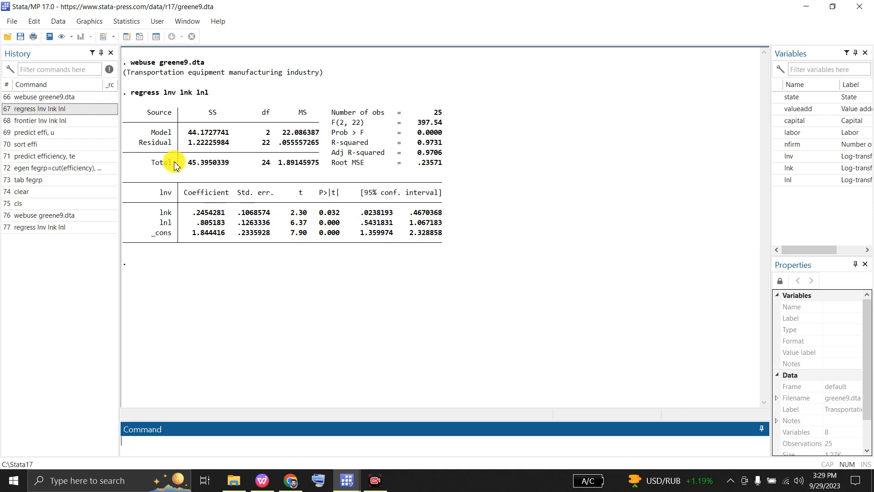
- Estimate the stochastic frontier model of lnv on lnk and lnl with the frontier command
click(73, 121)
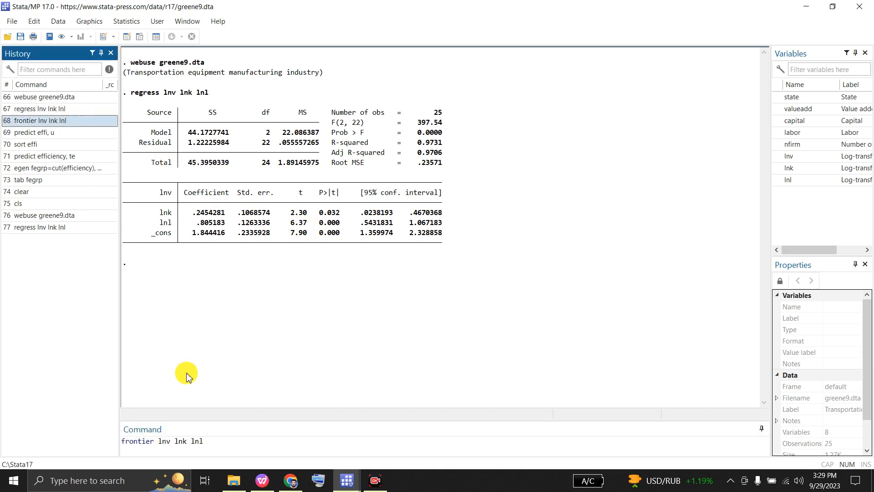
click(217, 445)
key(Return)
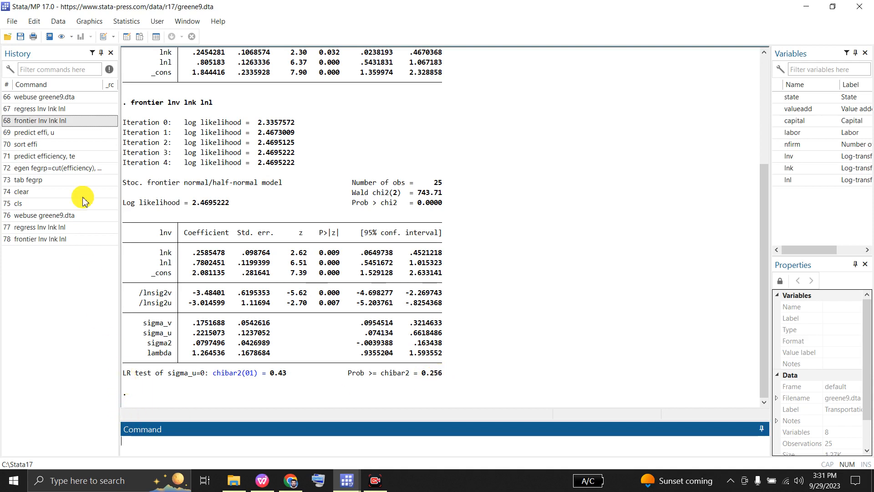
- Predict the inefficiency term as a new variable effi using the u option, and sort the dataset by effi
click(67, 134)
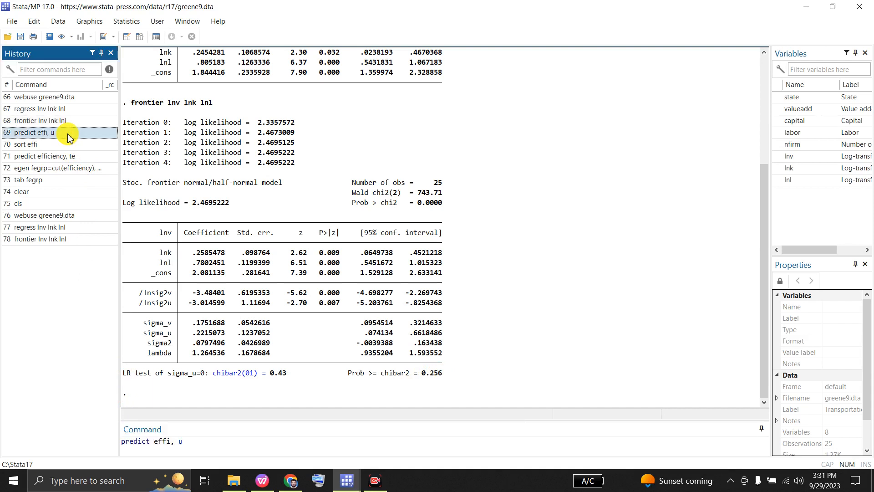
click(192, 445)
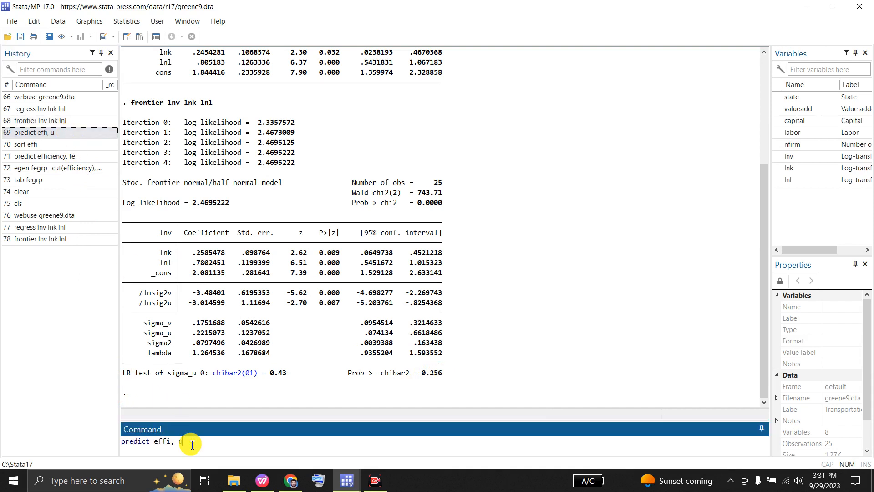
key(Return)
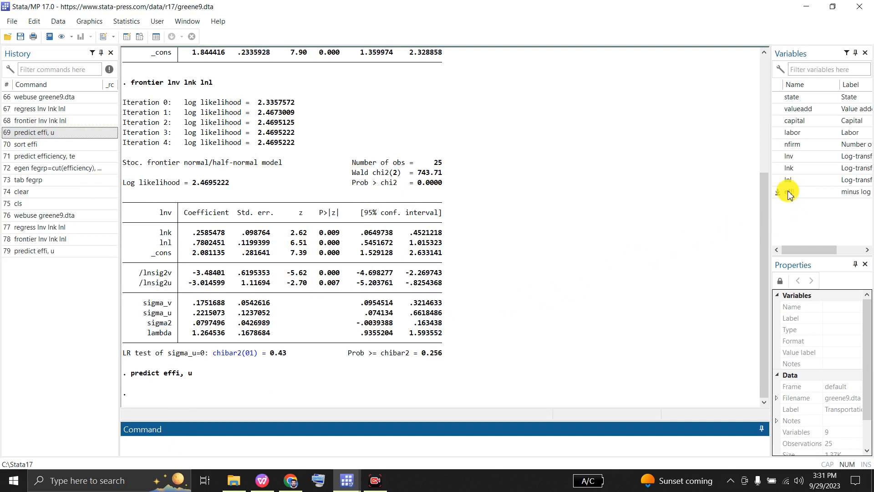
click(49, 146)
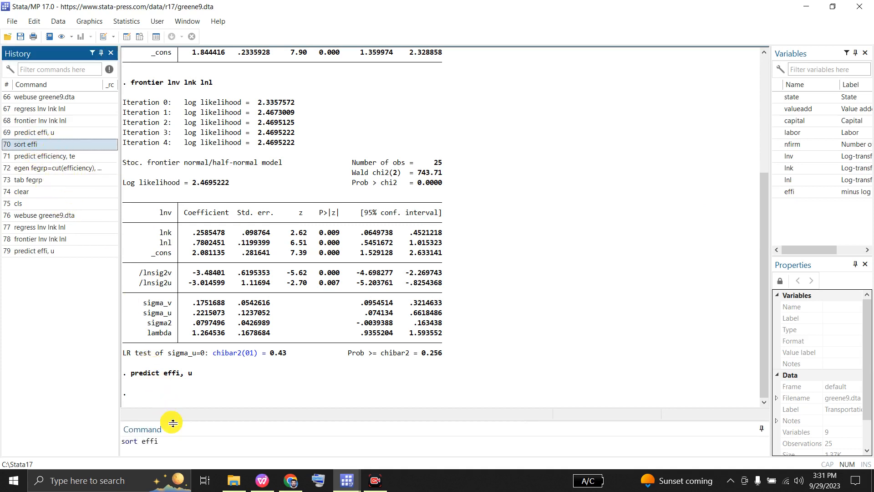
click(176, 444)
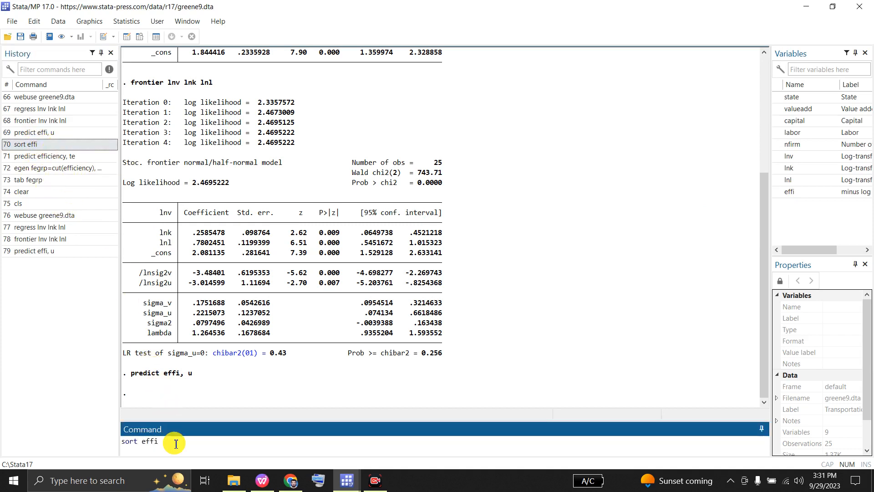
key(Return)
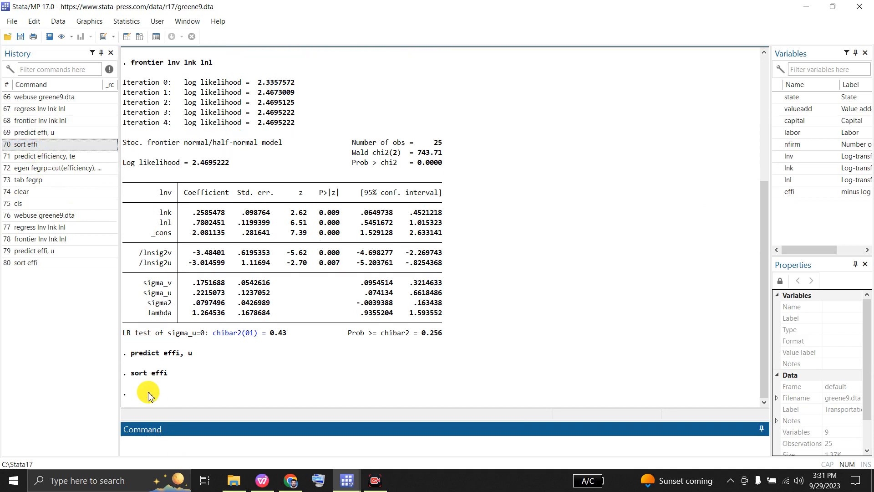
- Predict technical efficiency as a new variable named efficiency using the te option
click(71, 157)
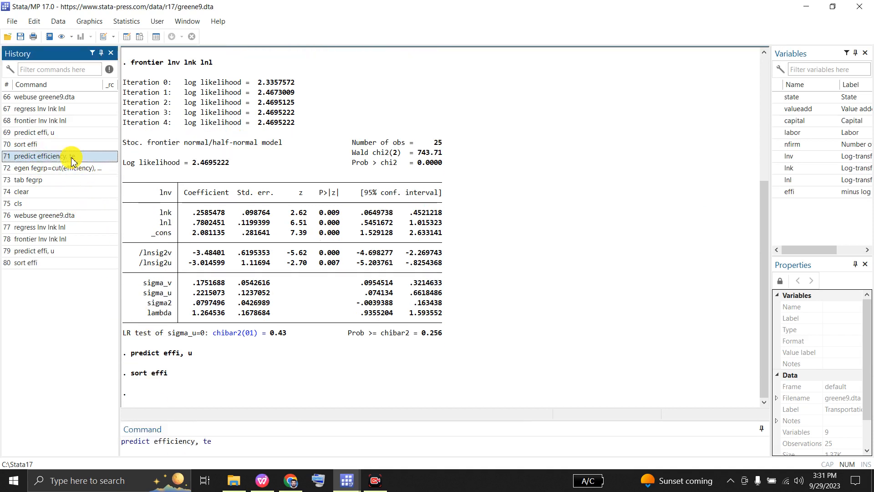
click(218, 443)
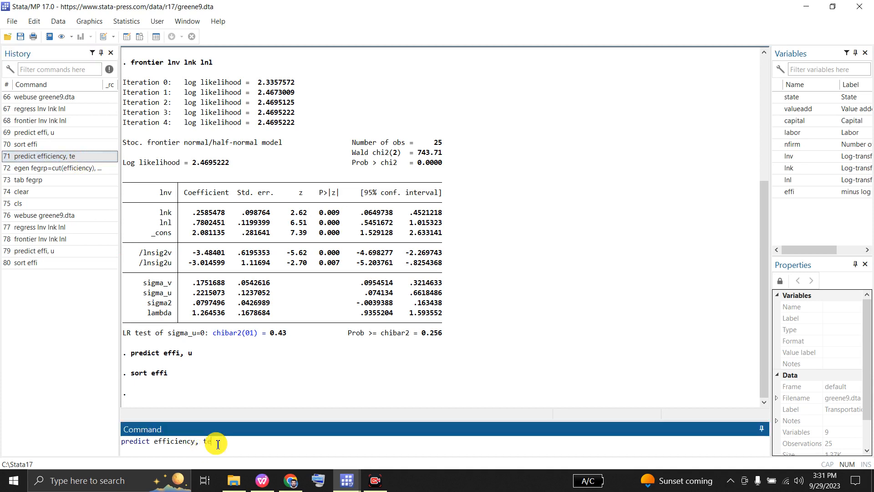
key(Return)
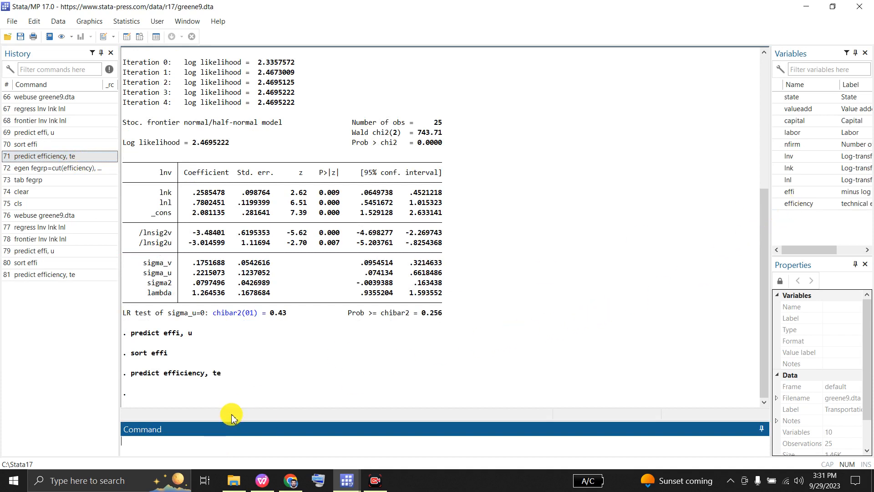
- Examine the effi and efficiency values for each state in the Data Editor, and return to the main results window
mouse_move(342, 484)
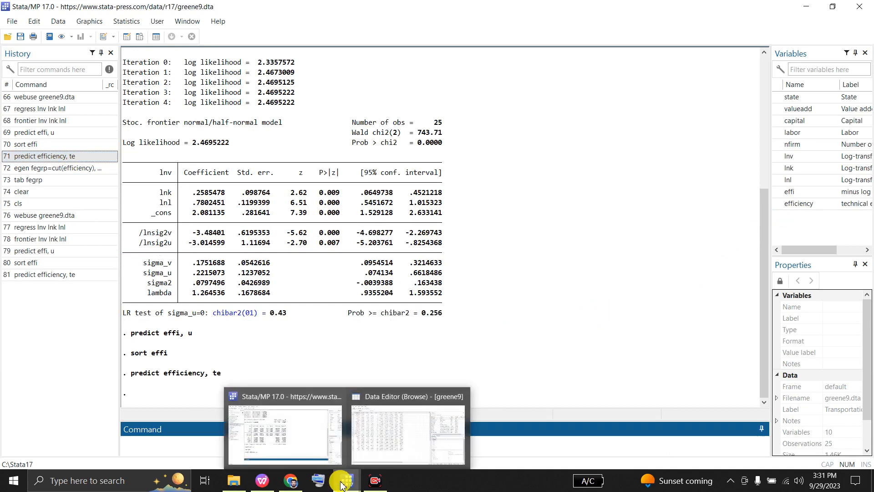
click(394, 440)
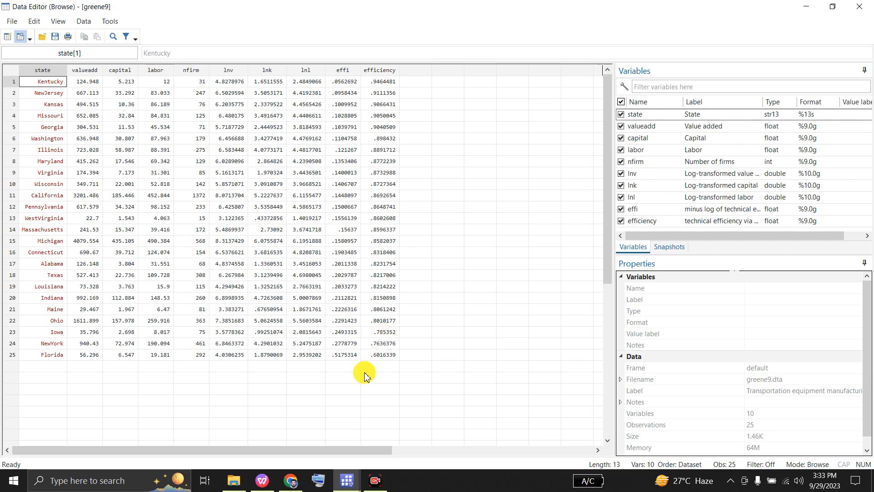
click(342, 482)
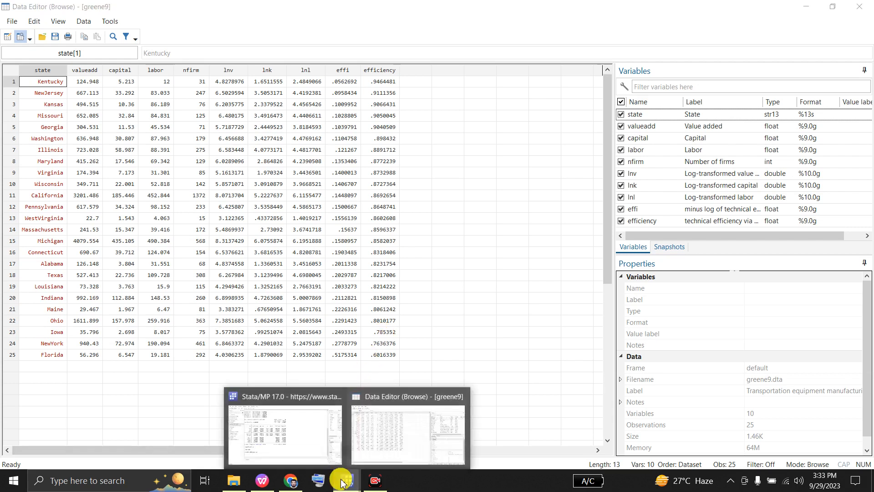
click(291, 453)
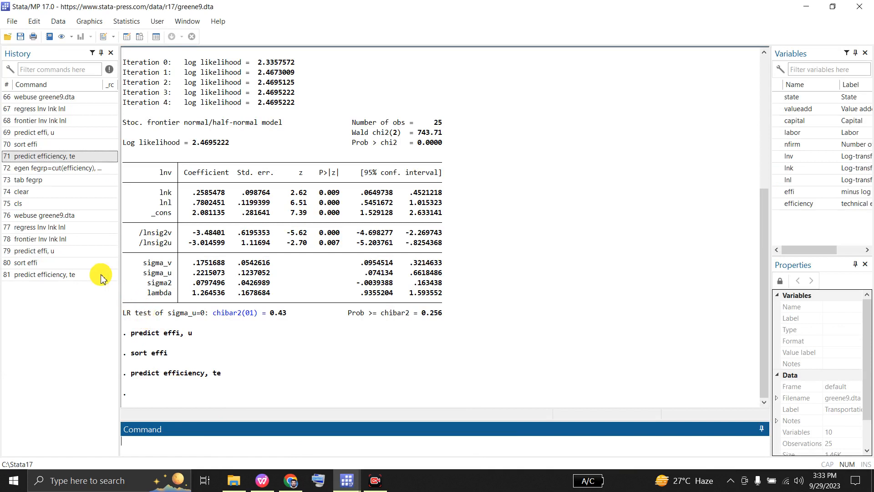
- Create the grouping variable fegrp by cutting efficiency at 0, .6, .8, .9 and 1, and tabulate fegrp
click(44, 171)
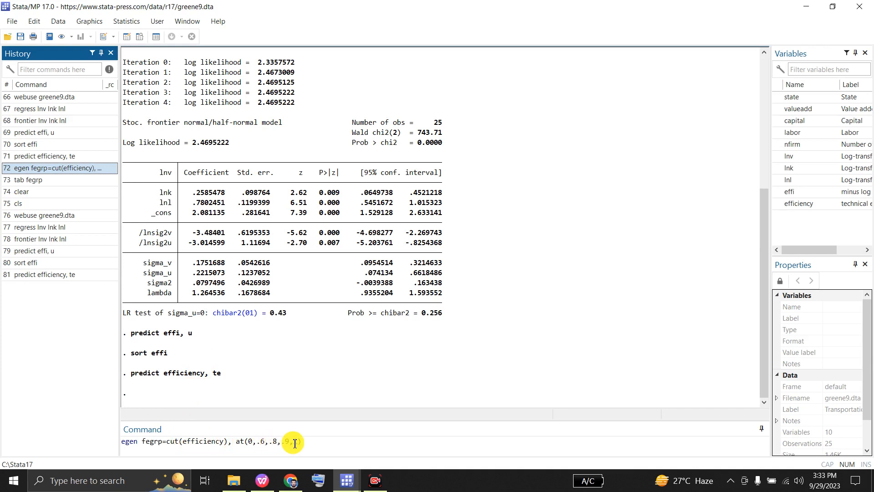
click(309, 442)
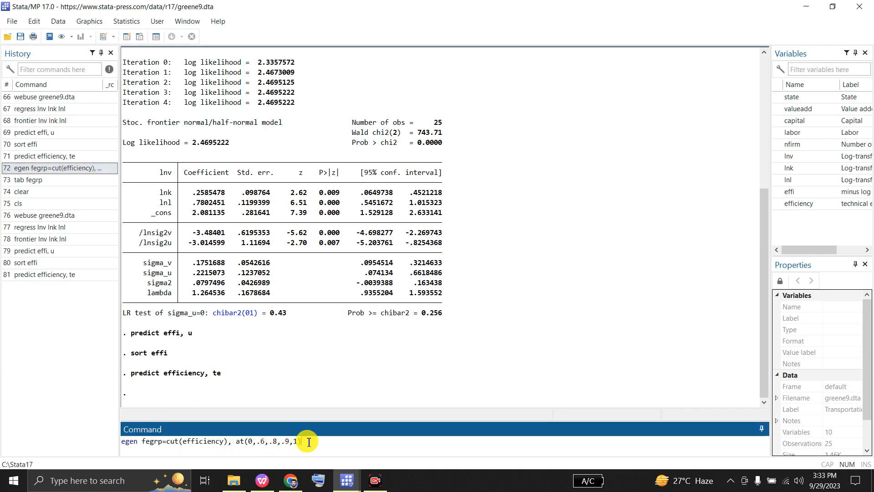
key(Return)
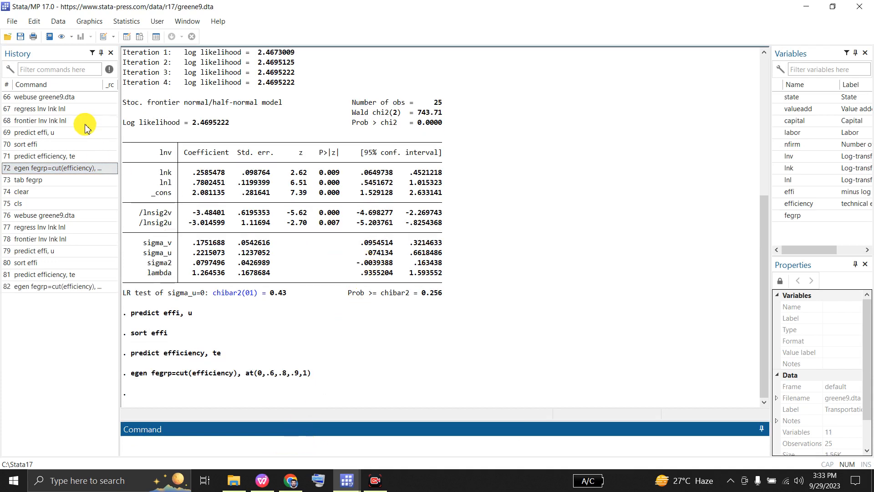
click(42, 181)
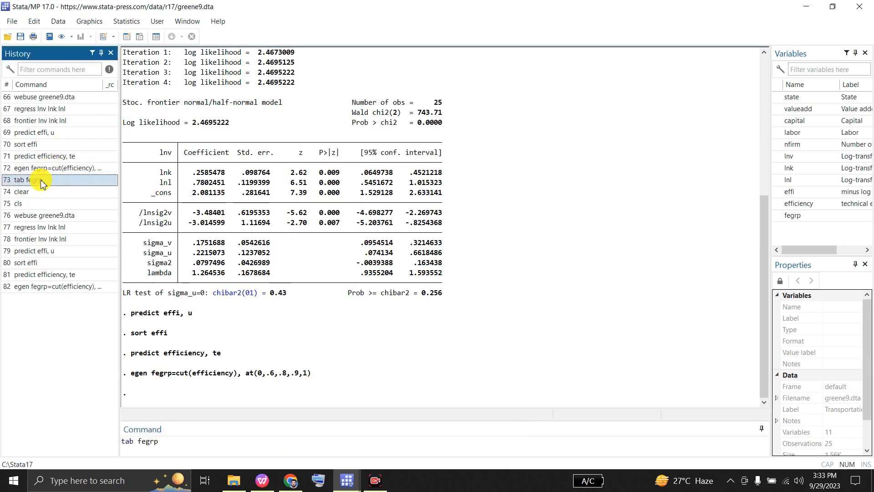
click(185, 443)
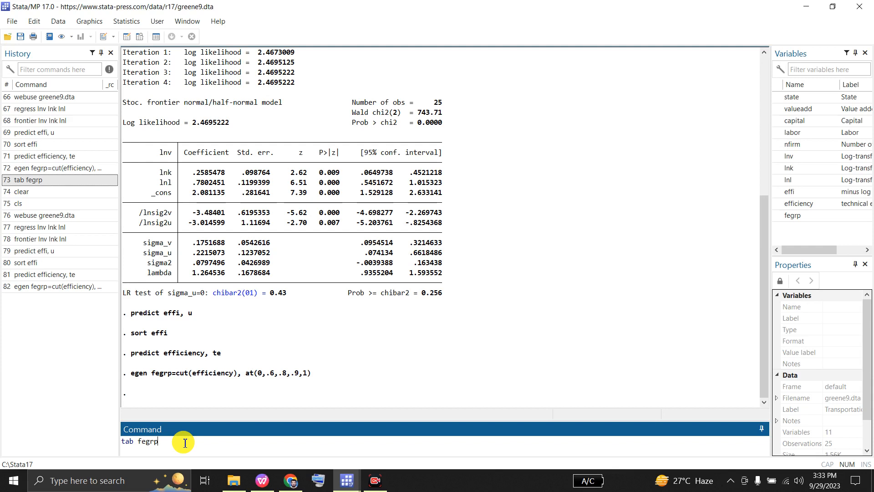
key(Return)
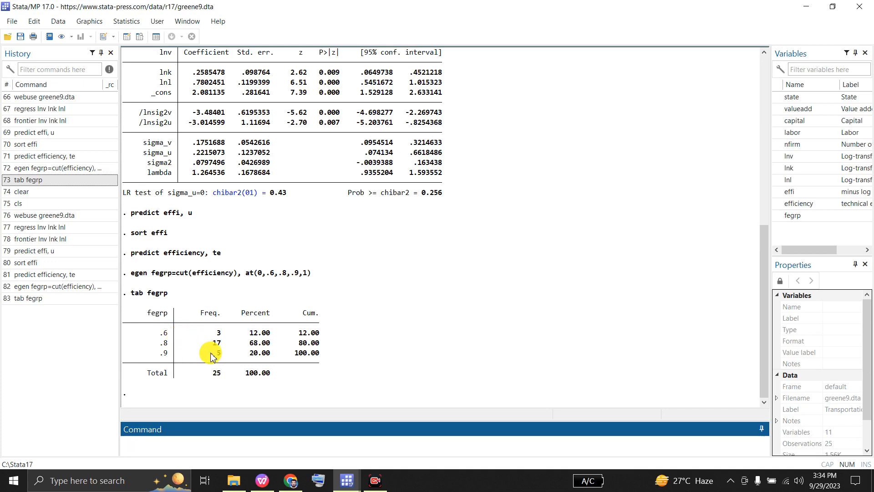
- Check the fegrp group assigned to each state in the Data Editor, and return to the main results window
mouse_move(352, 486)
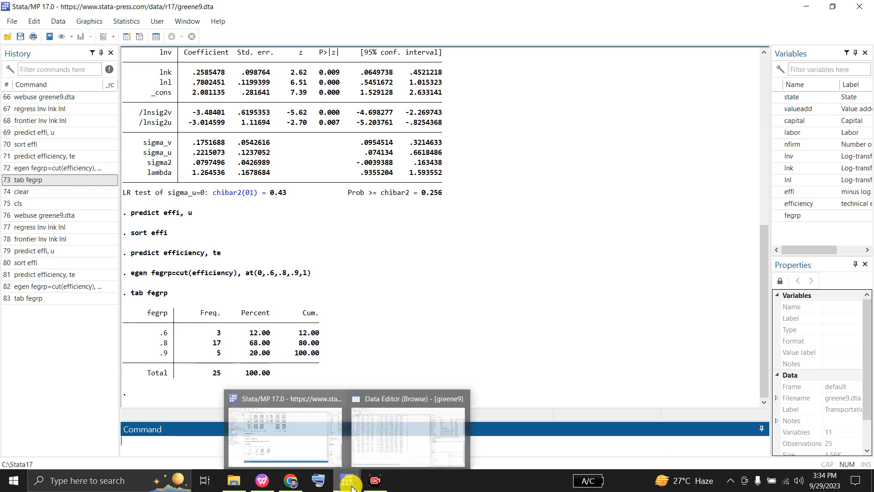
click(384, 439)
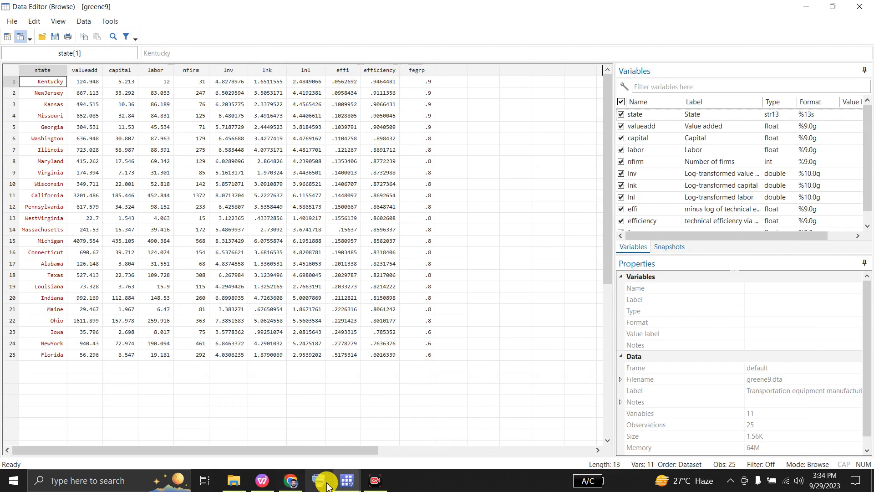
mouse_move(342, 484)
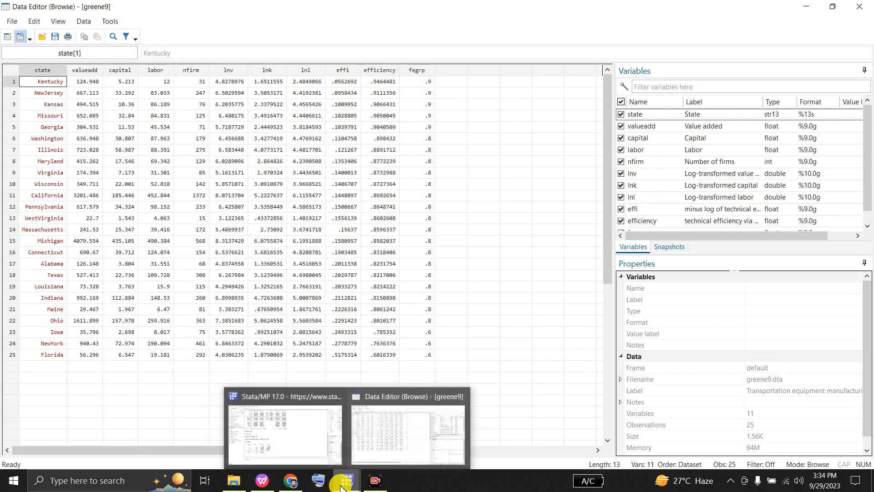
click(292, 450)
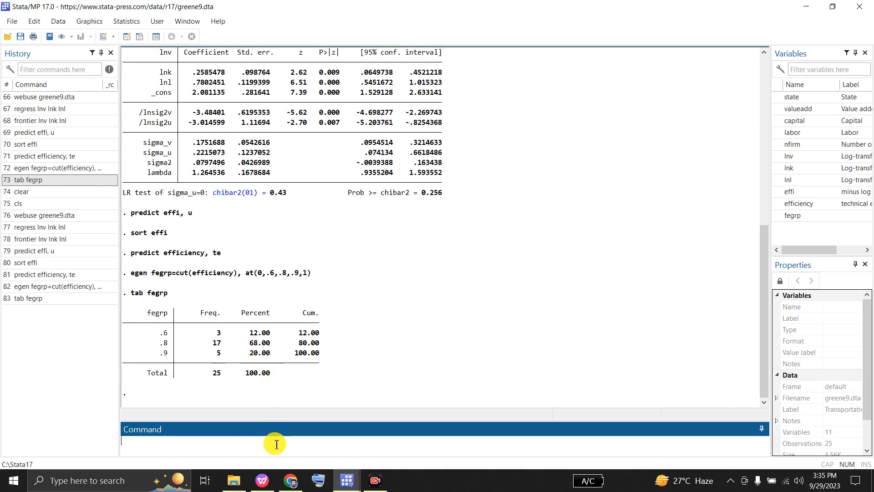
- Switch to the WPS presentation and start the slide show from the current slide, slide 5
click(265, 484)
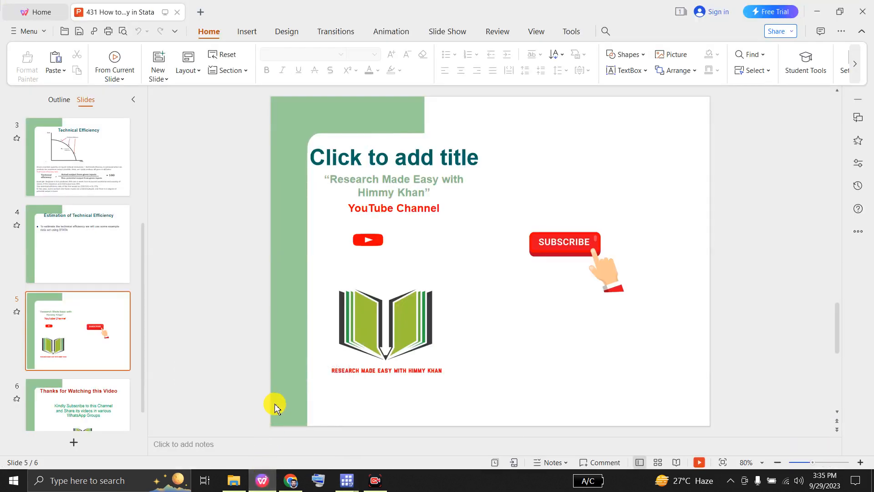
click(698, 463)
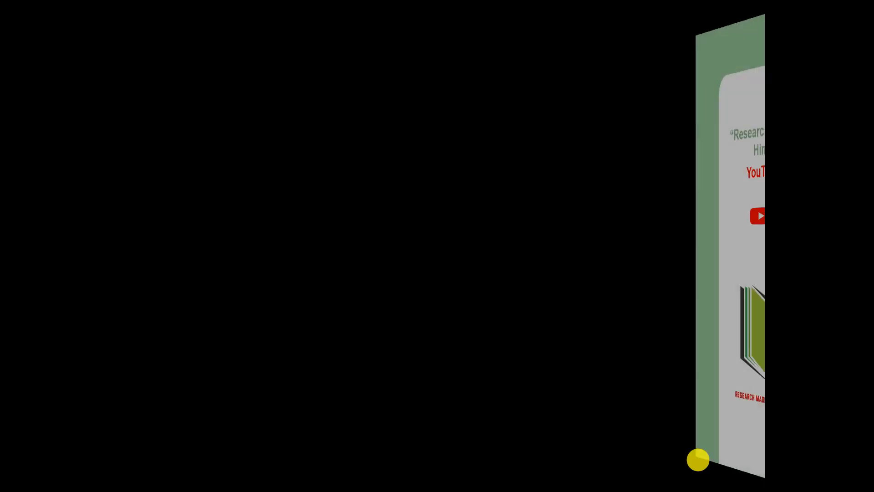